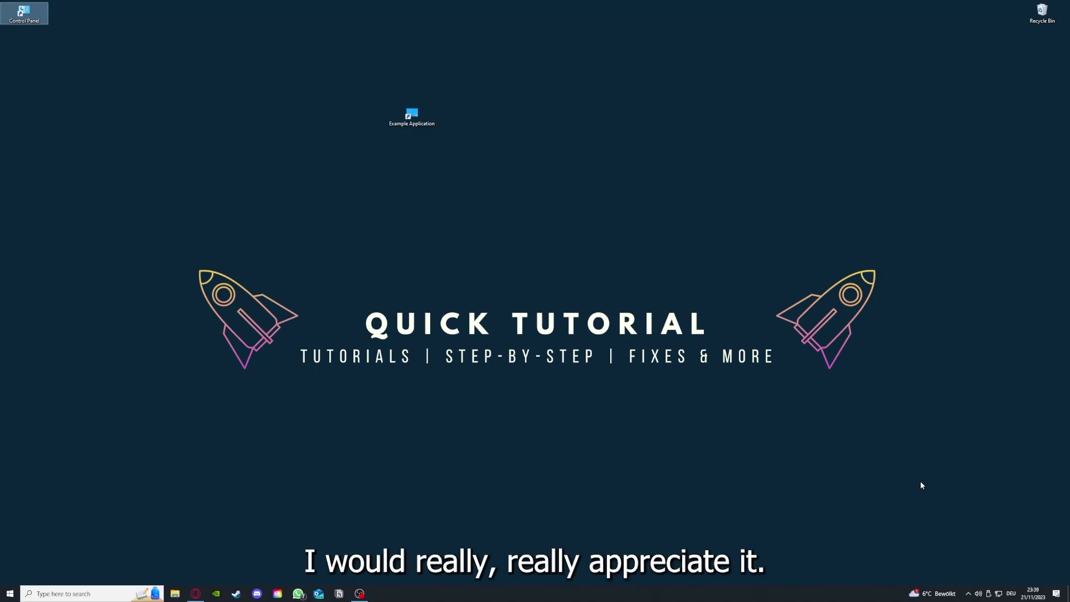
Deselect the Control Panel shortcut and drag a selection rectangle across the desktop banner area.
{"action": "left_click", "coordinate": [758, 401]}
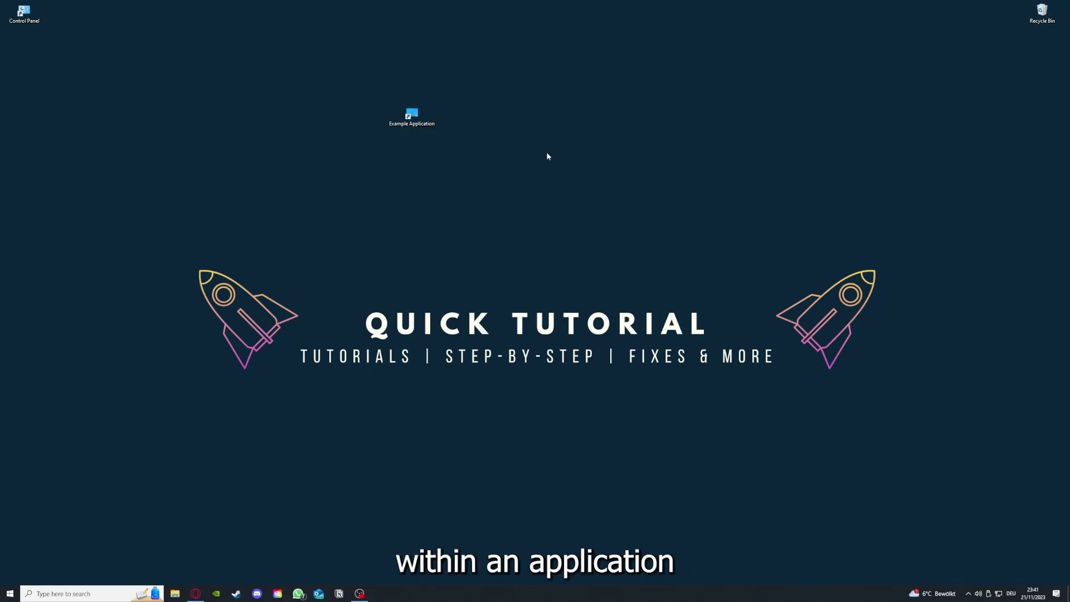
{"action": "mouse_move", "coordinate": [141, 207]}
{"action": "left_mouse_down"}
{"action": "mouse_move", "coordinate": [185, 251]}
{"action": "mouse_move", "coordinate": [904, 443]}
{"action": "left_mouse_up"}
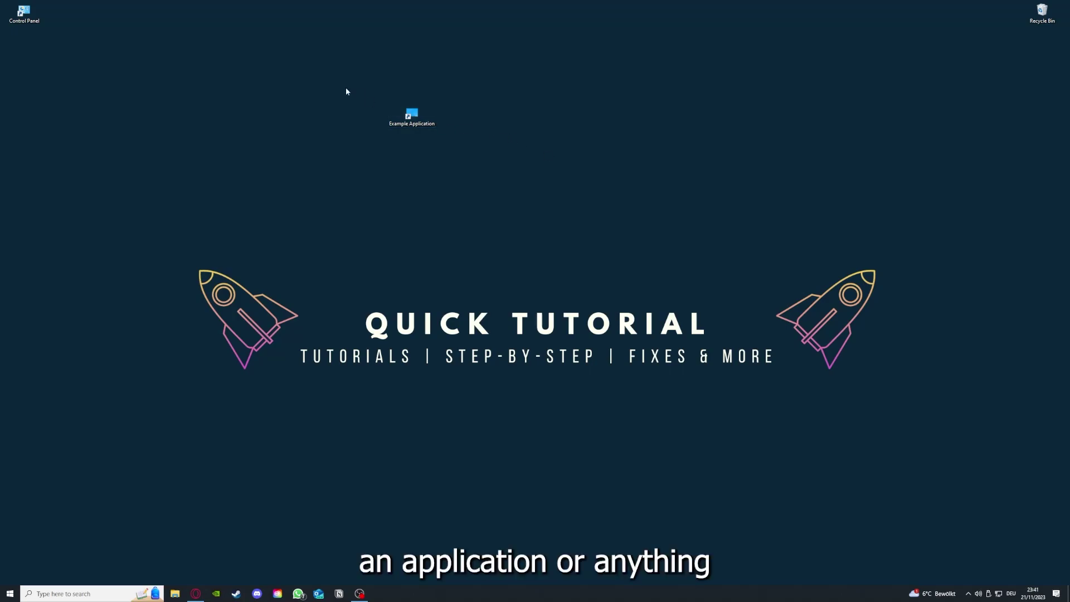
{"action": "left_click_drag", "start_coordinate": [142, 208], "coordinate": [887, 438]}
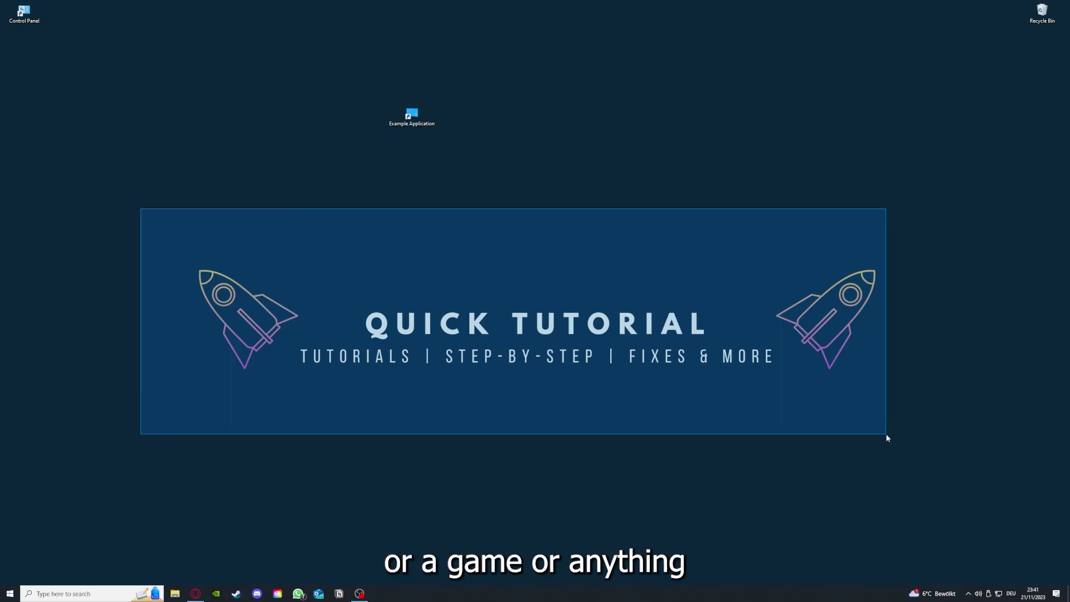
{"action": "left_click_drag", "start_coordinate": [888, 438], "coordinate": [905, 450]}
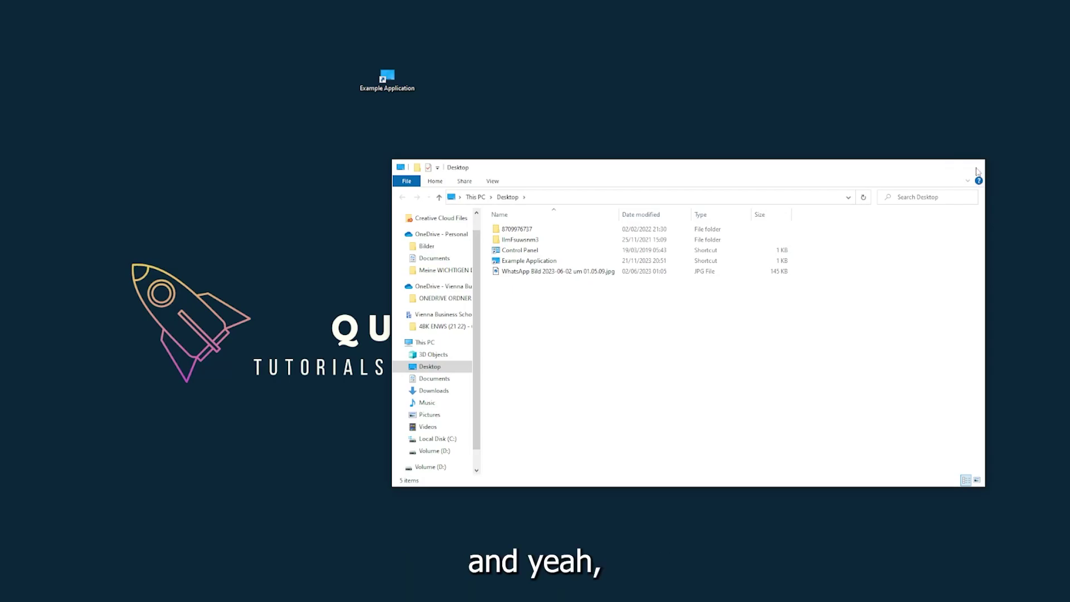
Close the Desktop folder window and launch Task Manager from the taskbar's right-click menu.
{"action": "left_click", "coordinate": [977, 170]}
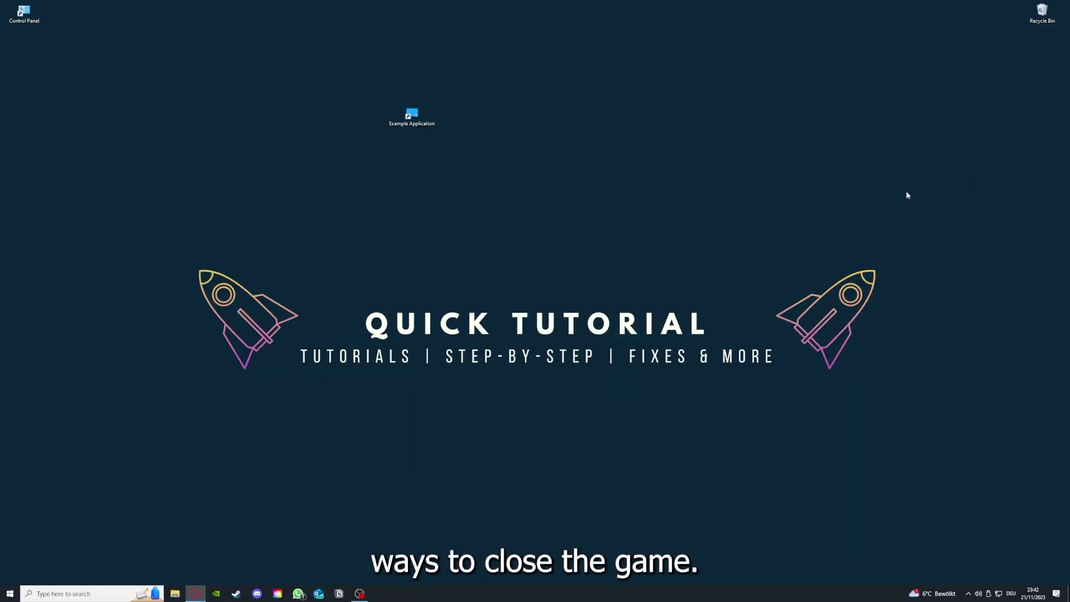
{"action": "right_click", "coordinate": [402, 596]}
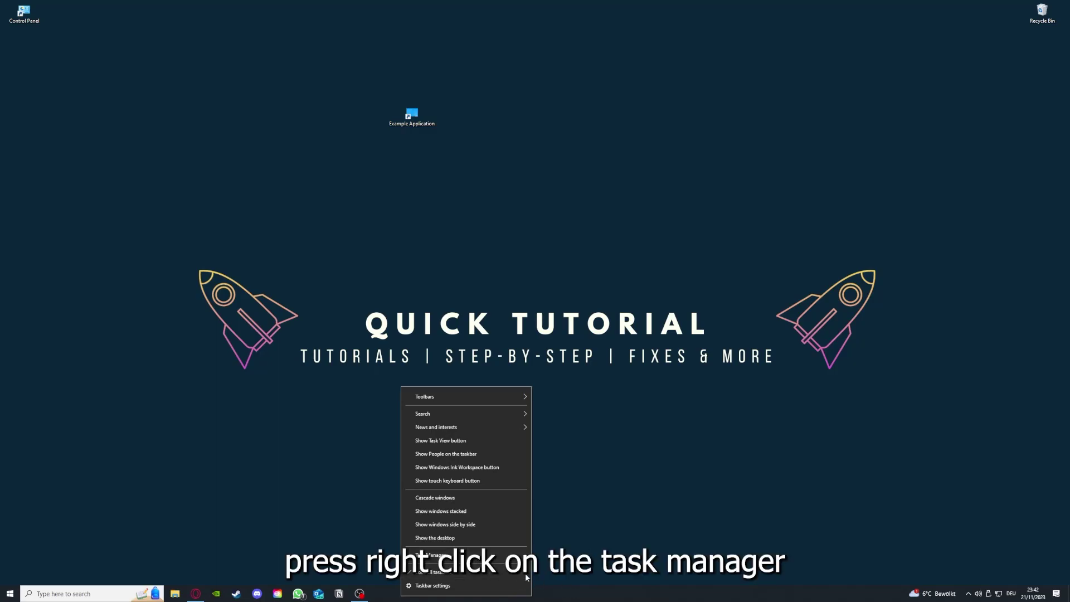
{"action": "left_click", "coordinate": [431, 555]}
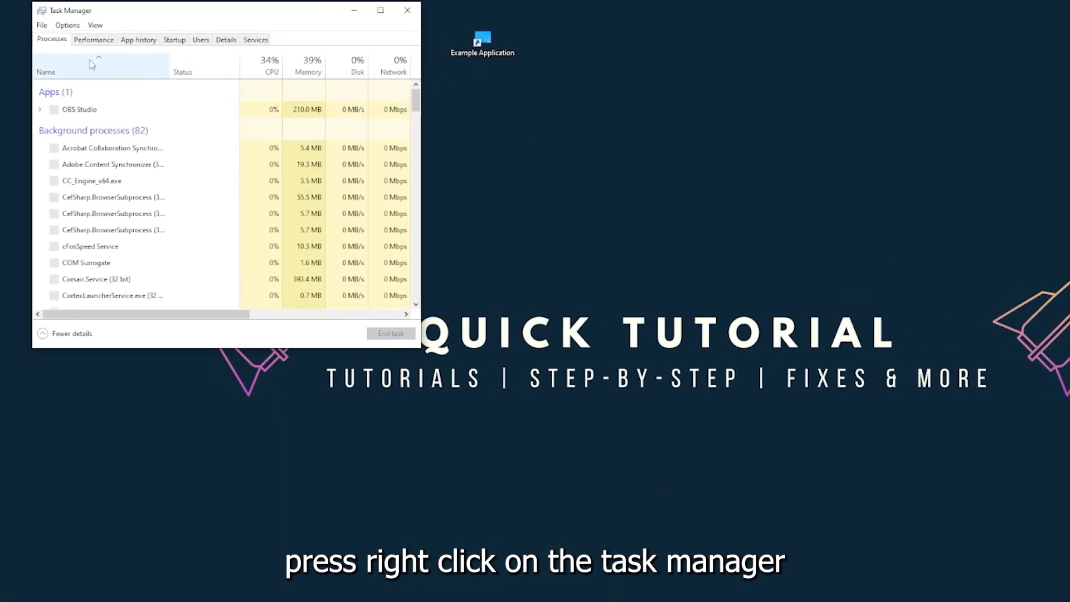
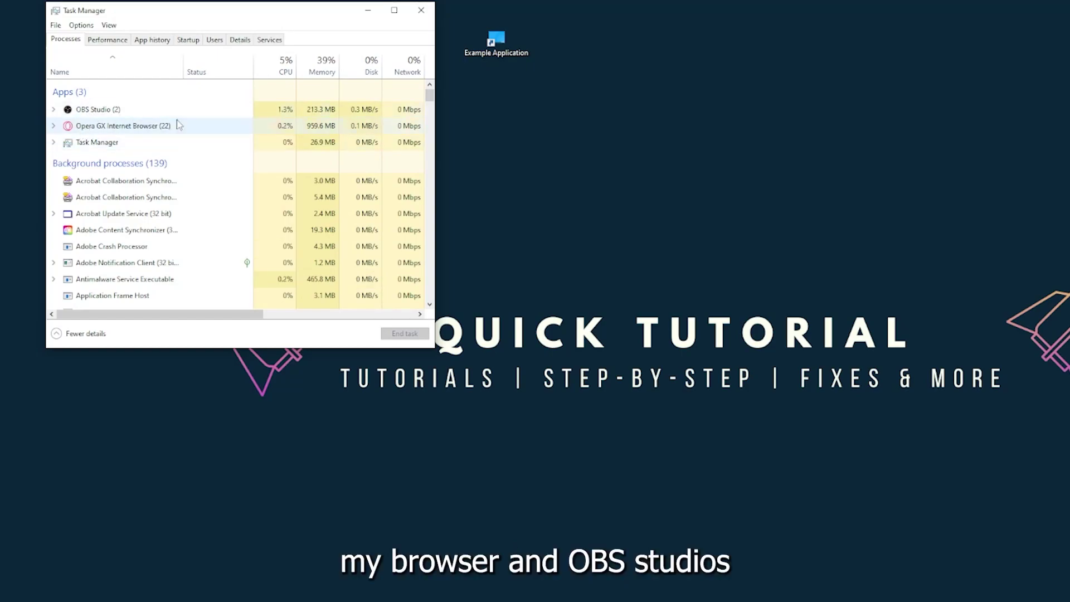
End the Task Manager app task from the Processes list to close its window.
{"action": "left_click", "coordinate": [201, 145]}
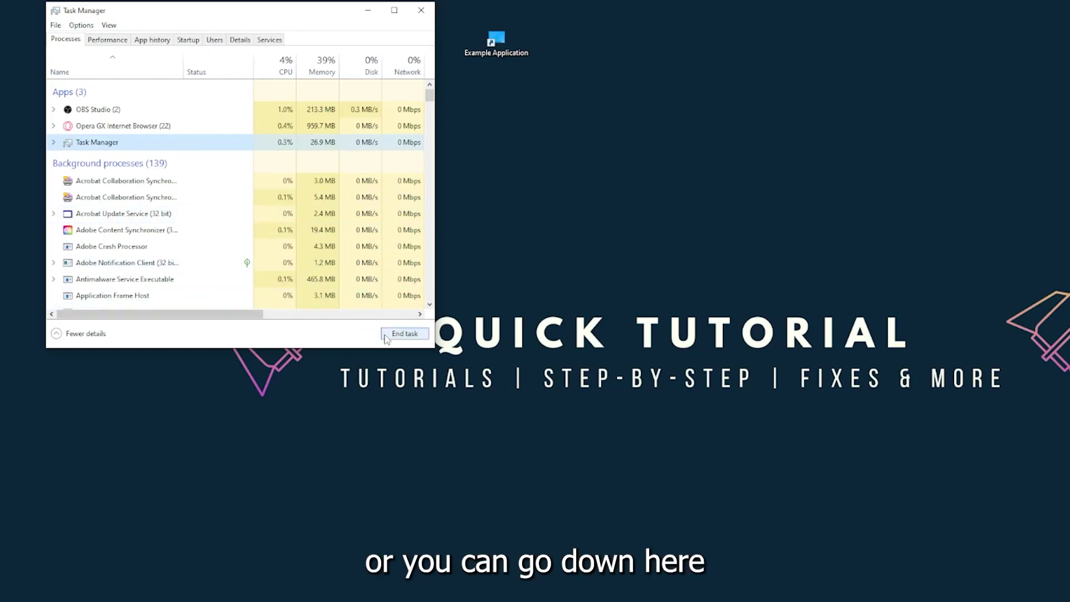
{"action": "left_click", "coordinate": [404, 333]}
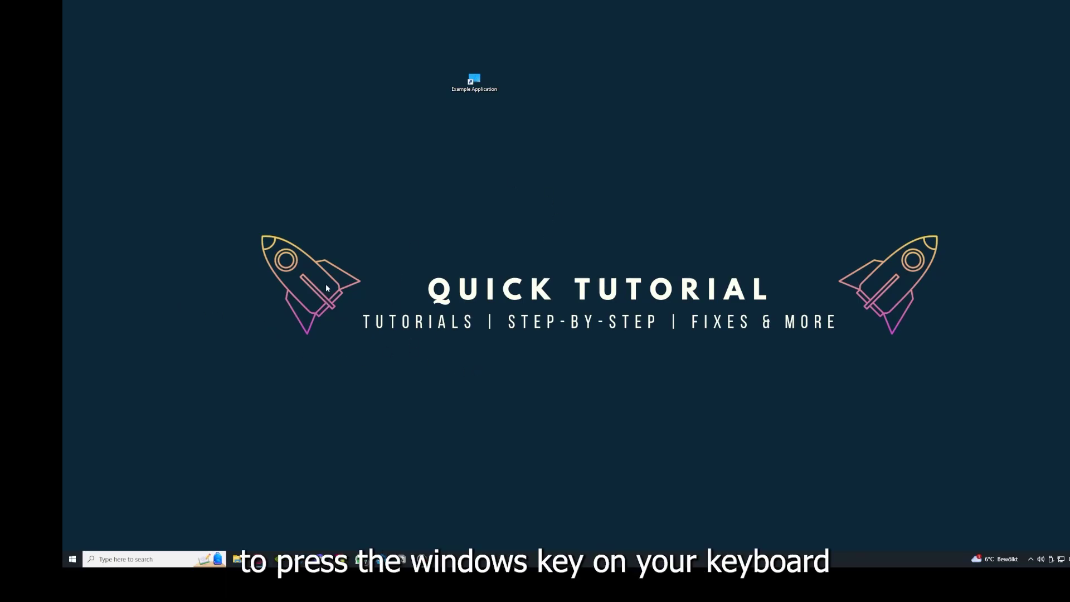
{"action": "key", "text": "super"}
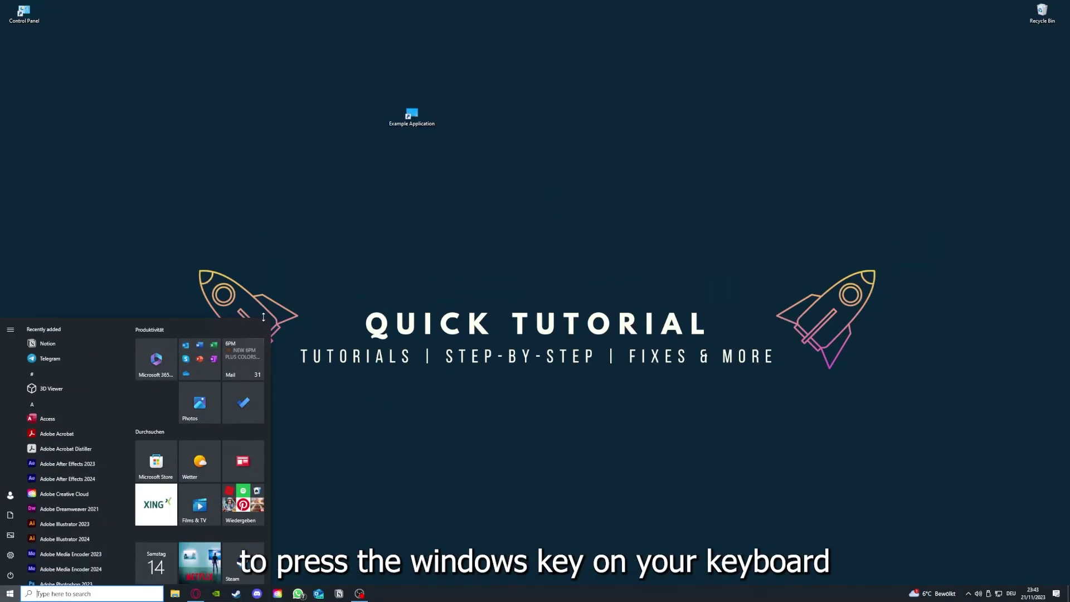
{"action": "key", "text": "super"}
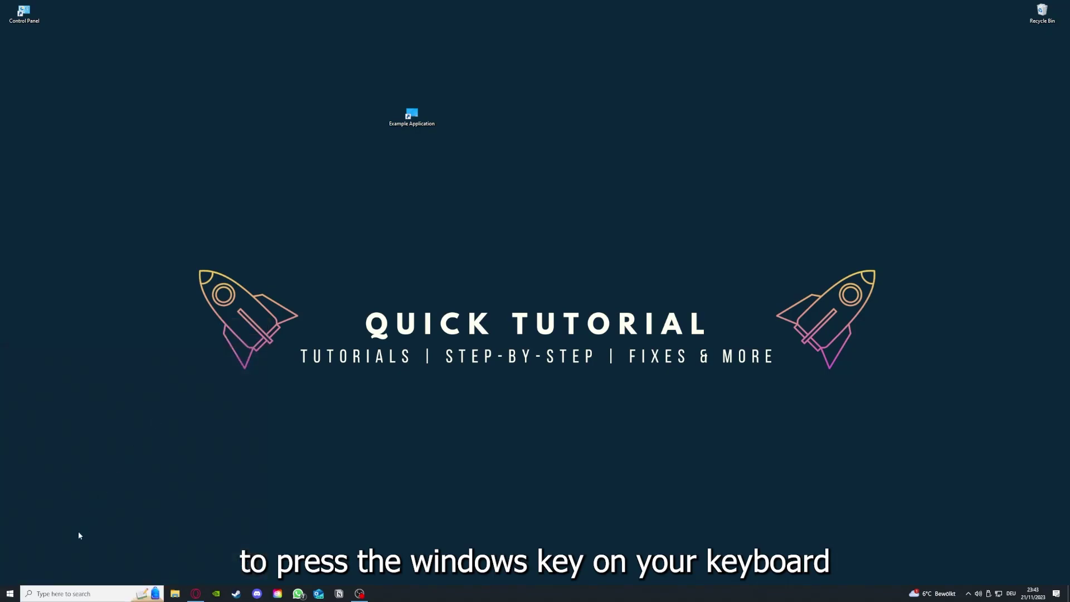
{"action": "left_click", "coordinate": [10, 593]}
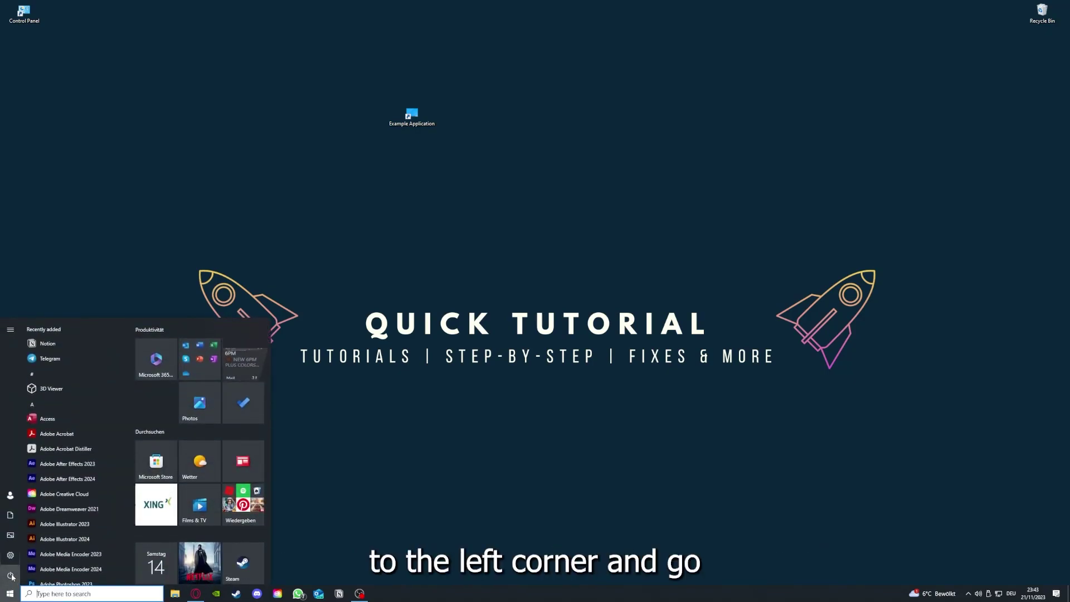
{"action": "left_click", "coordinate": [10, 330]}
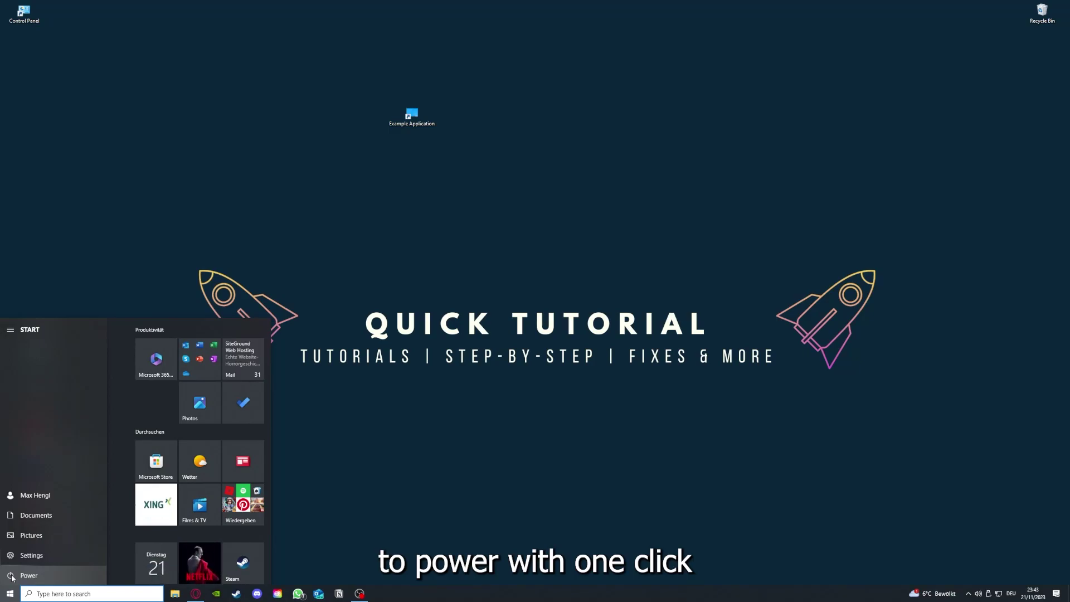
{"action": "left_click", "coordinate": [13, 576]}
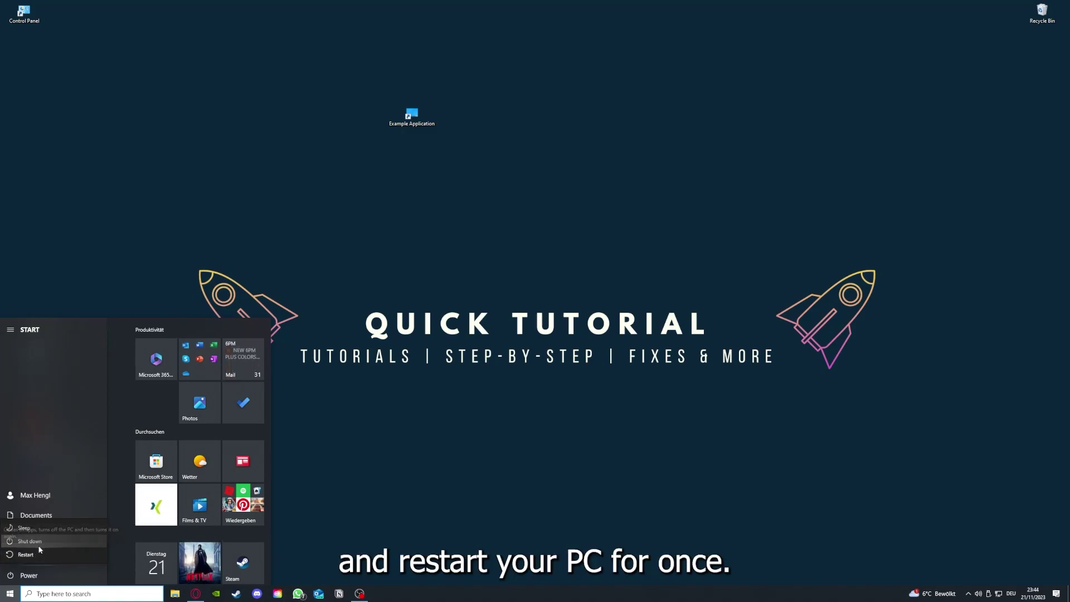
{"action": "left_click", "coordinate": [422, 427]}
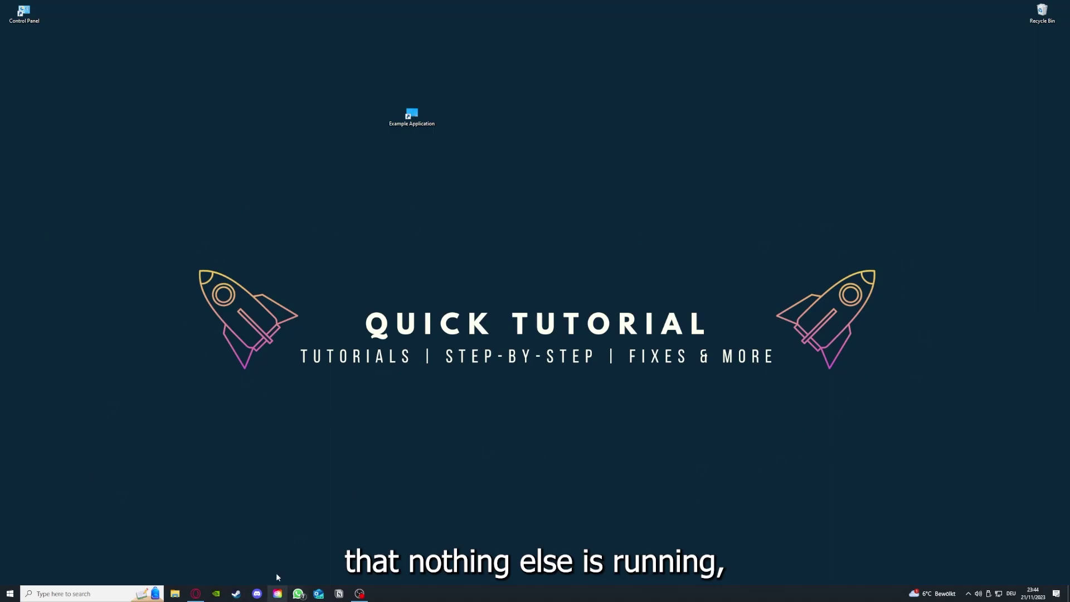
Open Task Manager from the taskbar on its Startup tab, maximized to full screen.
{"action": "right_click", "coordinate": [419, 594]}
{"action": "left_click", "coordinate": [456, 577]}
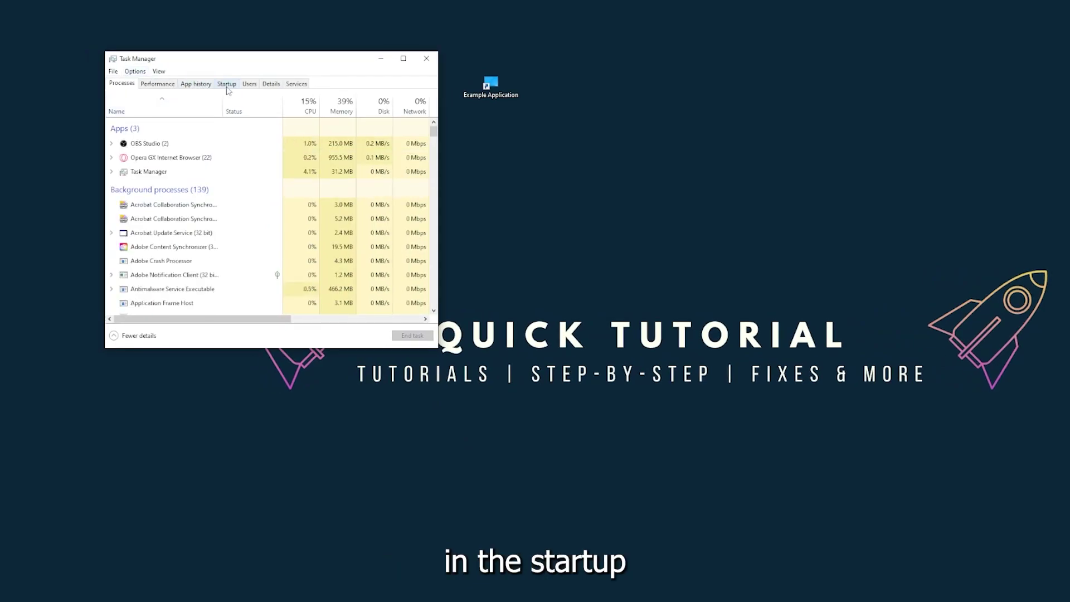
{"action": "left_click", "coordinate": [227, 84]}
{"action": "scroll", "coordinate": [251, 209], "scroll_direction": "down", "scroll_amount": 4}
{"action": "scroll", "coordinate": [251, 209], "scroll_direction": "down", "scroll_amount": 2}
{"action": "scroll", "coordinate": [250, 209], "scroll_direction": "up", "scroll_amount": 6}
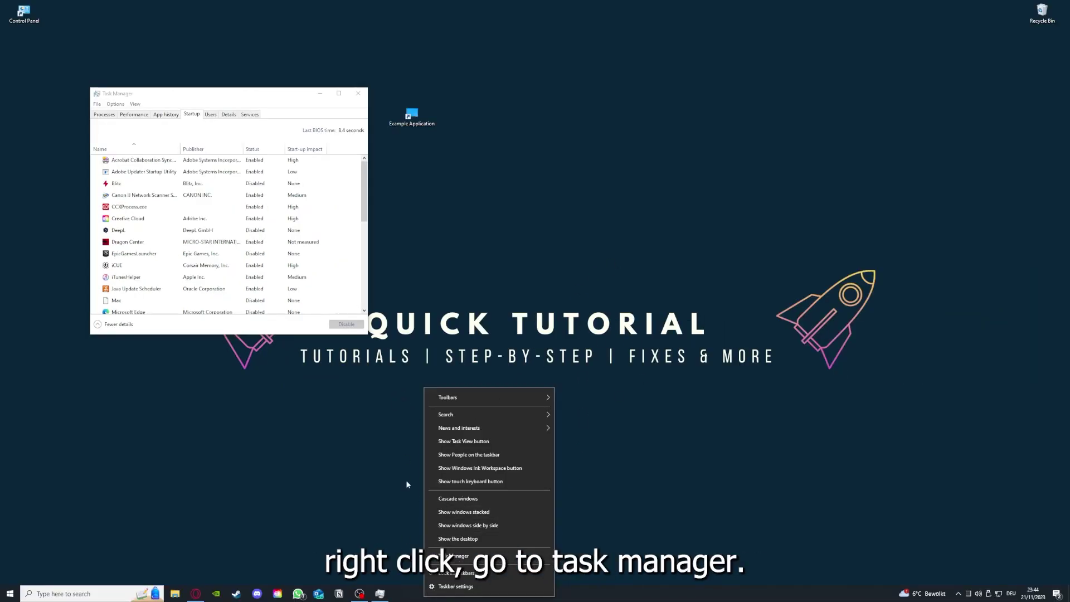
{"action": "left_click", "coordinate": [458, 555]}
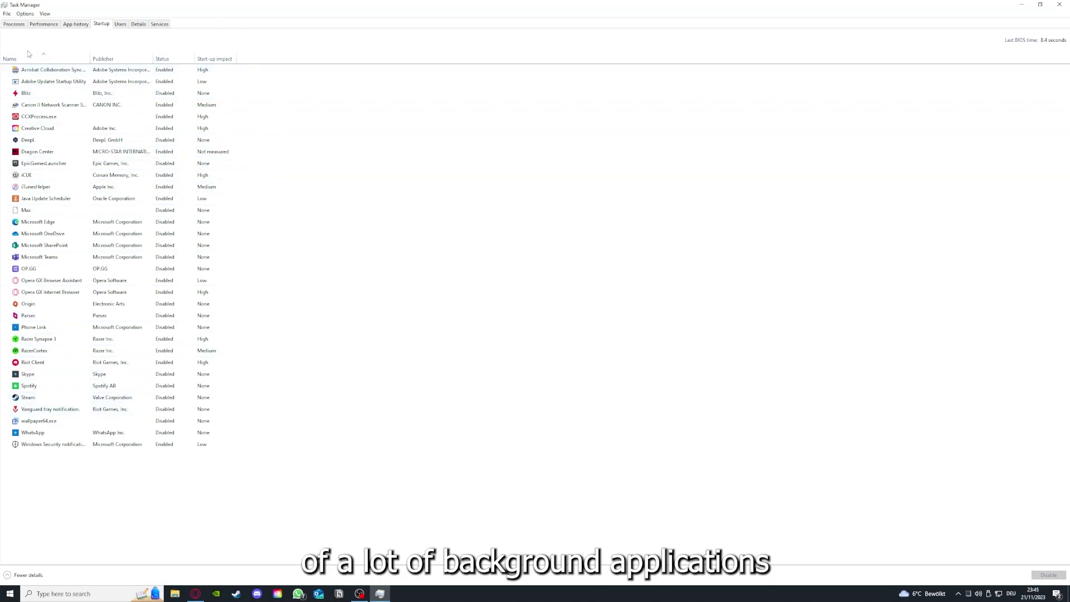
Inspect startup entries: Acrobat, CCXProcess, OneDrive, SharePoint, Phone Link, iTunesHelper.
{"action": "right_click", "coordinate": [174, 71]}
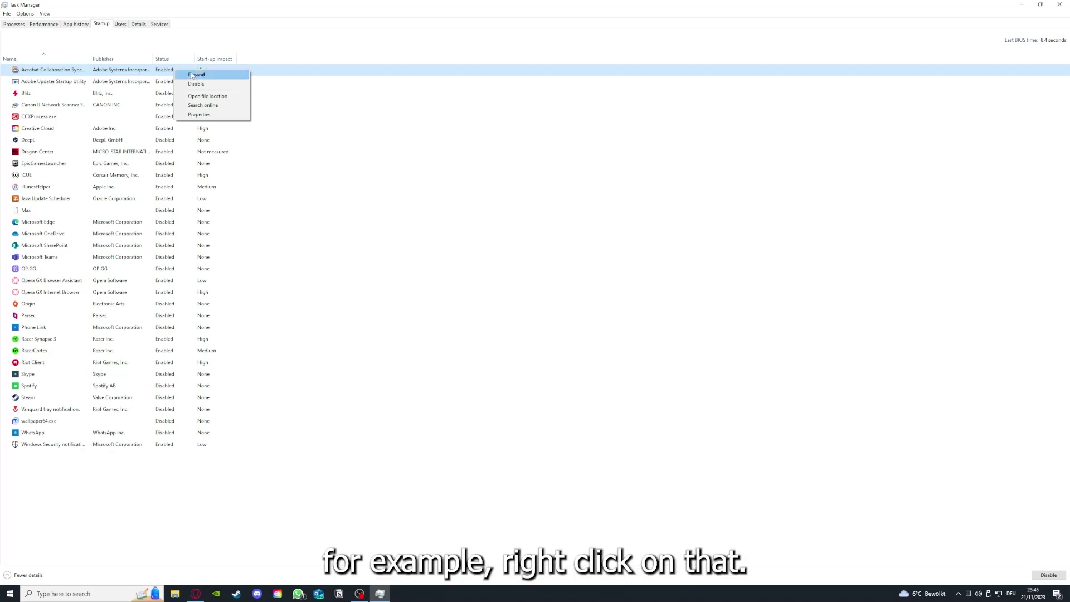
{"action": "left_click", "coordinate": [250, 115]}
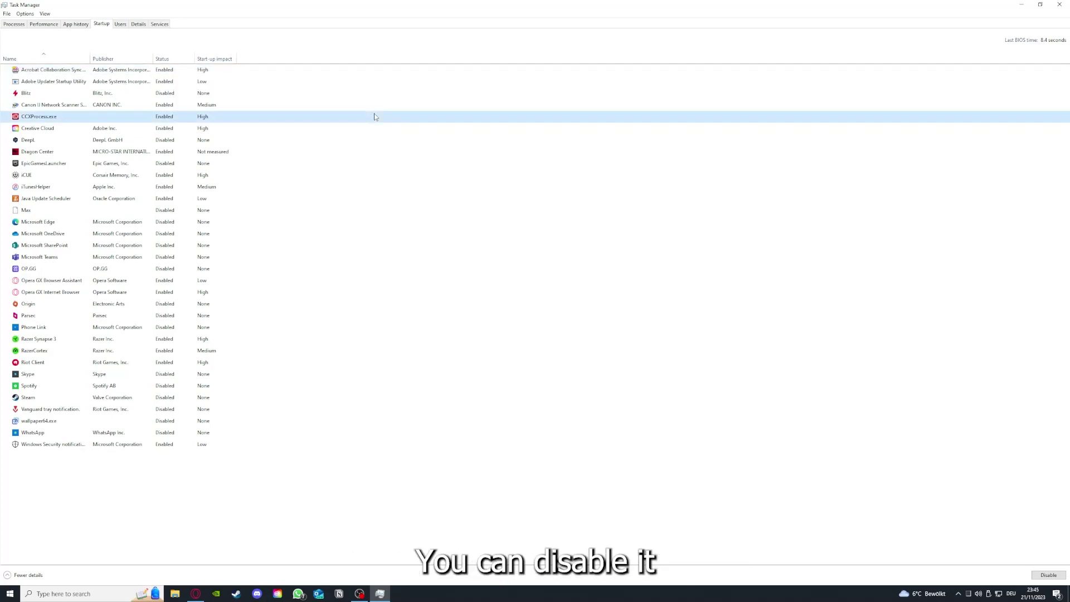
{"action": "left_click", "coordinate": [571, 235]}
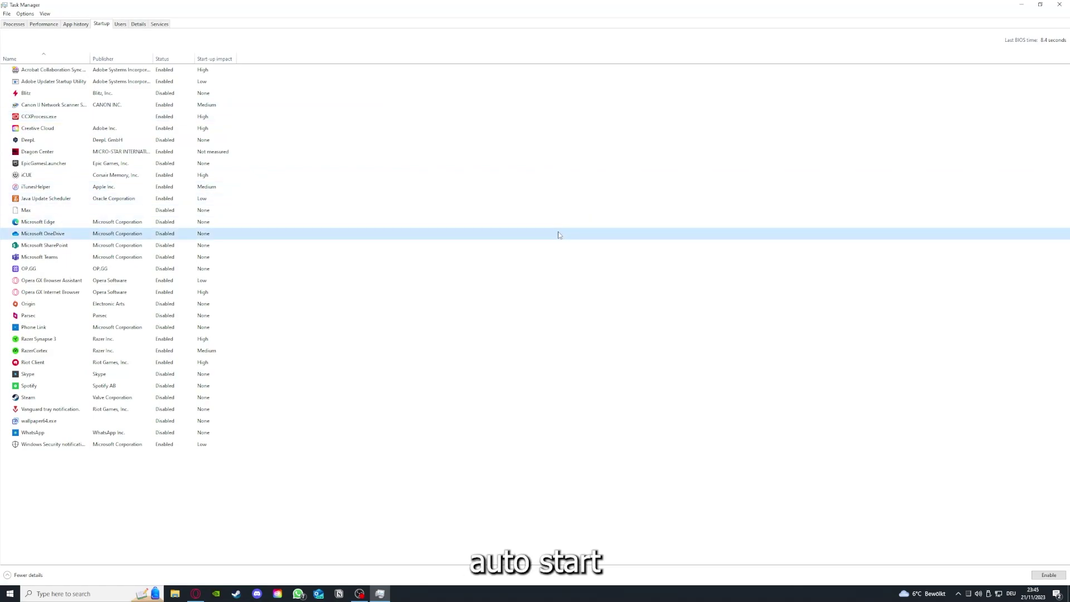
{"action": "left_click", "coordinate": [67, 71]}
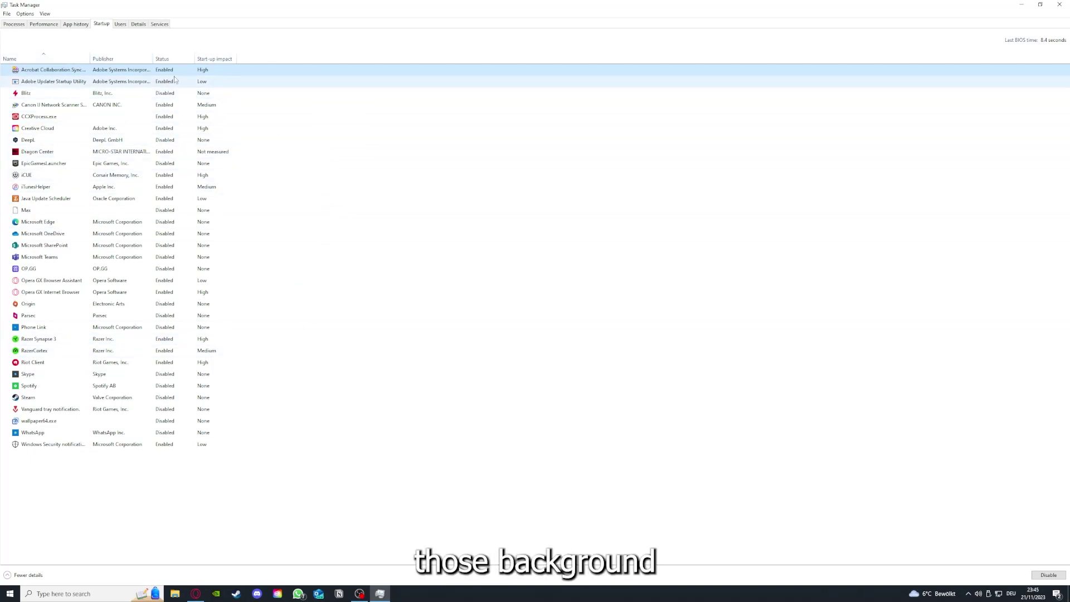
{"action": "left_click", "coordinate": [262, 245]}
{"action": "left_click", "coordinate": [299, 328]}
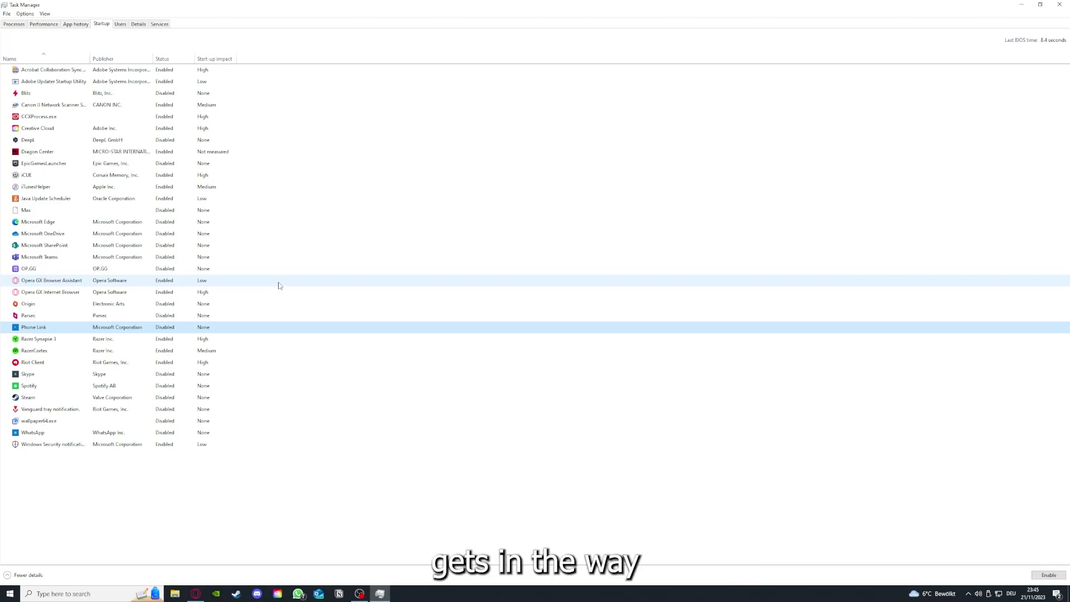
{"action": "left_click", "coordinate": [234, 188]}
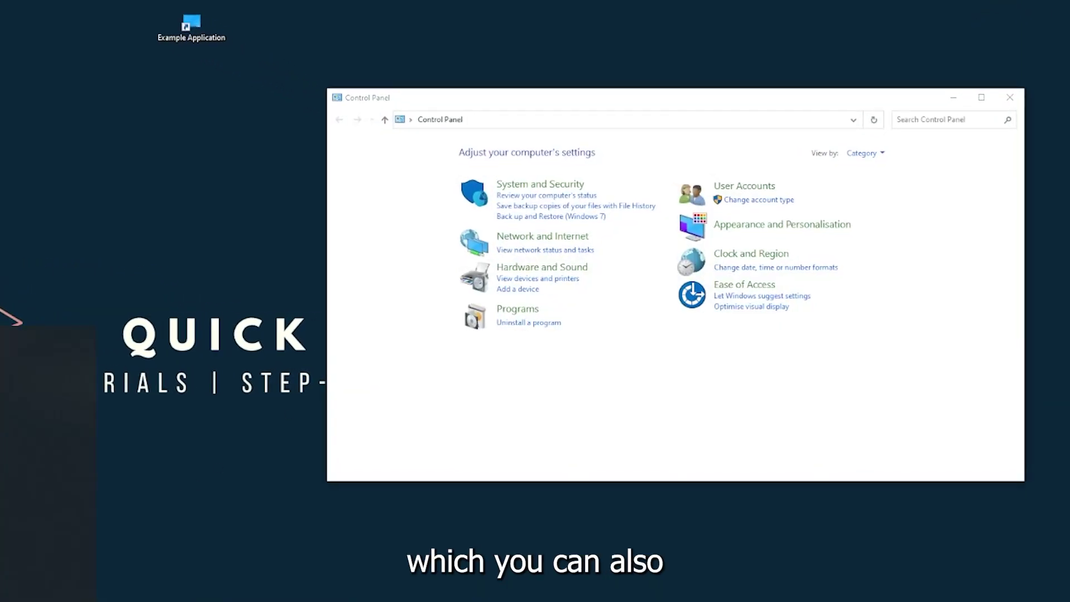
Search for Control Panel and open Programs > Programs and Features, listing 152 installed programs.
{"action": "key", "text": "super+s"}
{"action": "type", "text": "c"}
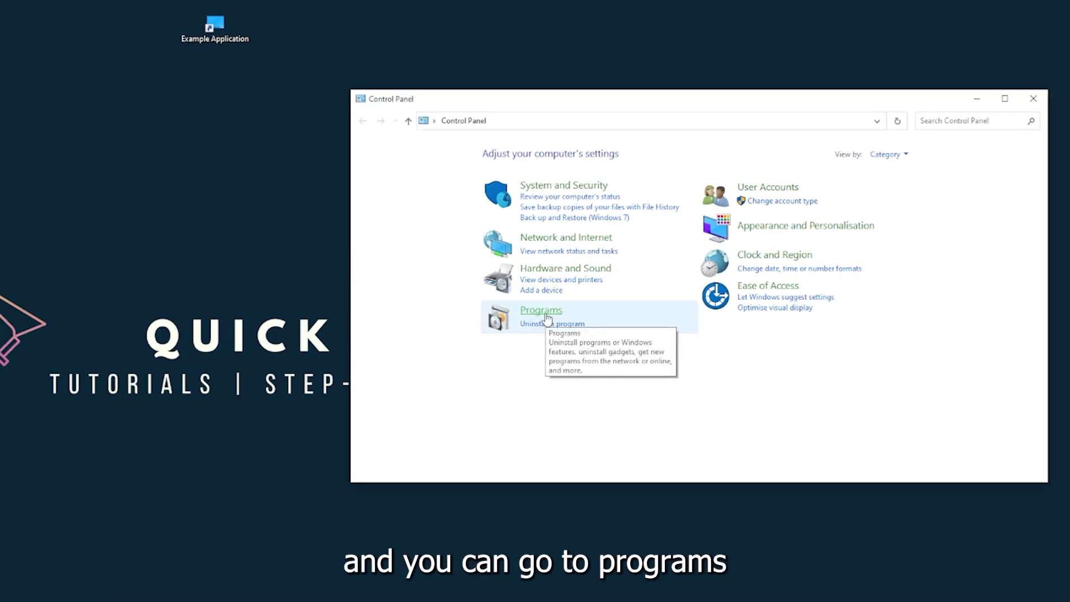
{"action": "left_click", "coordinate": [542, 310]}
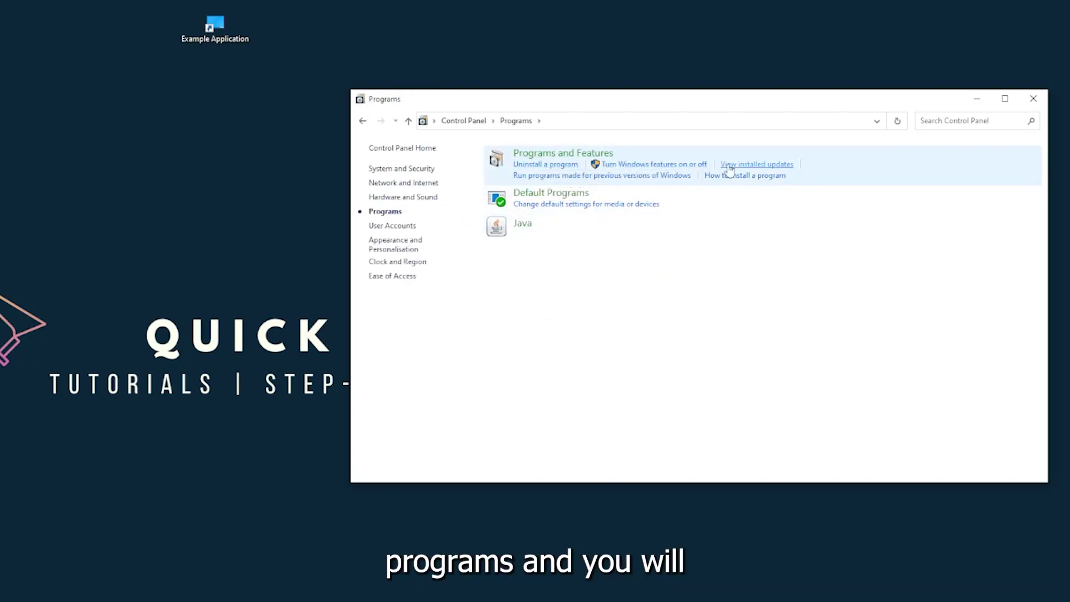
{"action": "left_click", "coordinate": [577, 156]}
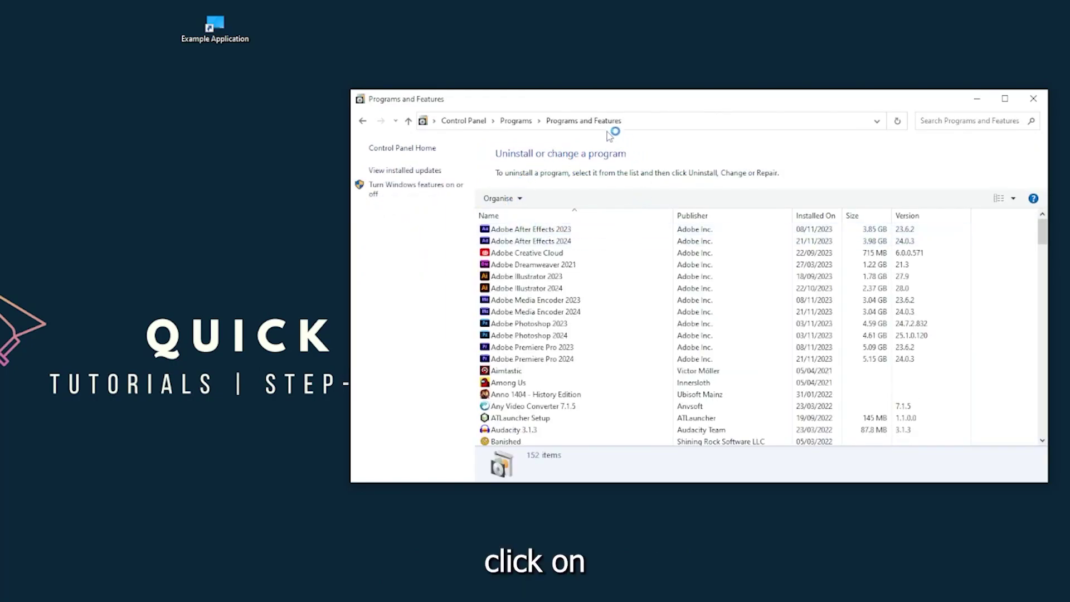
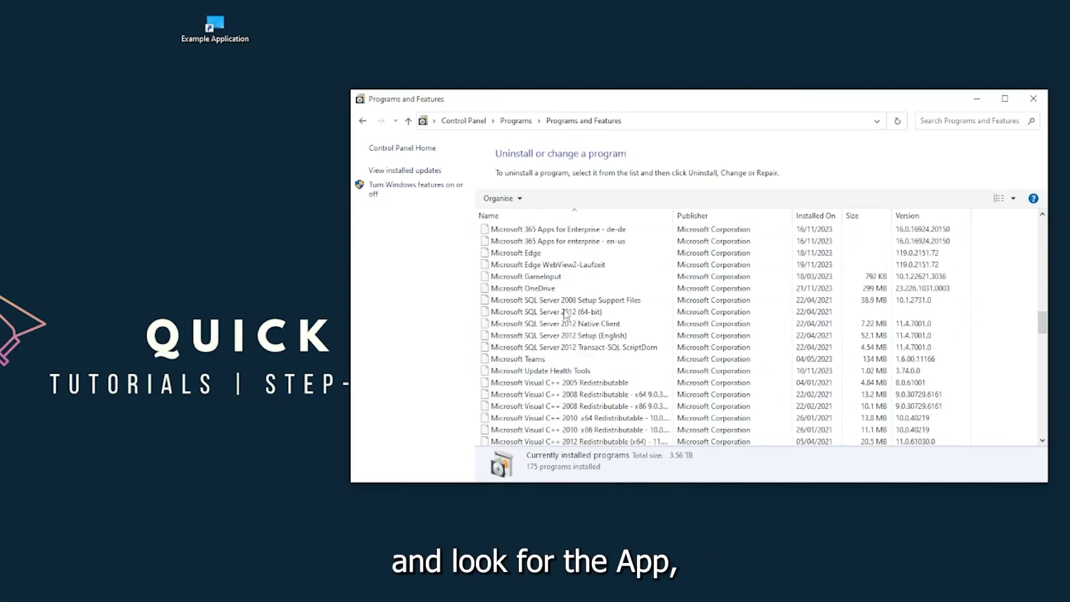
{"action": "scroll", "coordinate": [565, 316], "scroll_direction": "down", "scroll_amount": 10}
{"action": "scroll", "coordinate": [565, 316], "scroll_direction": "down", "scroll_amount": 10}
{"action": "scroll", "coordinate": [565, 317], "scroll_direction": "down", "scroll_amount": 10}
{"action": "scroll", "coordinate": [561, 325], "scroll_direction": "down", "scroll_amount": 5}
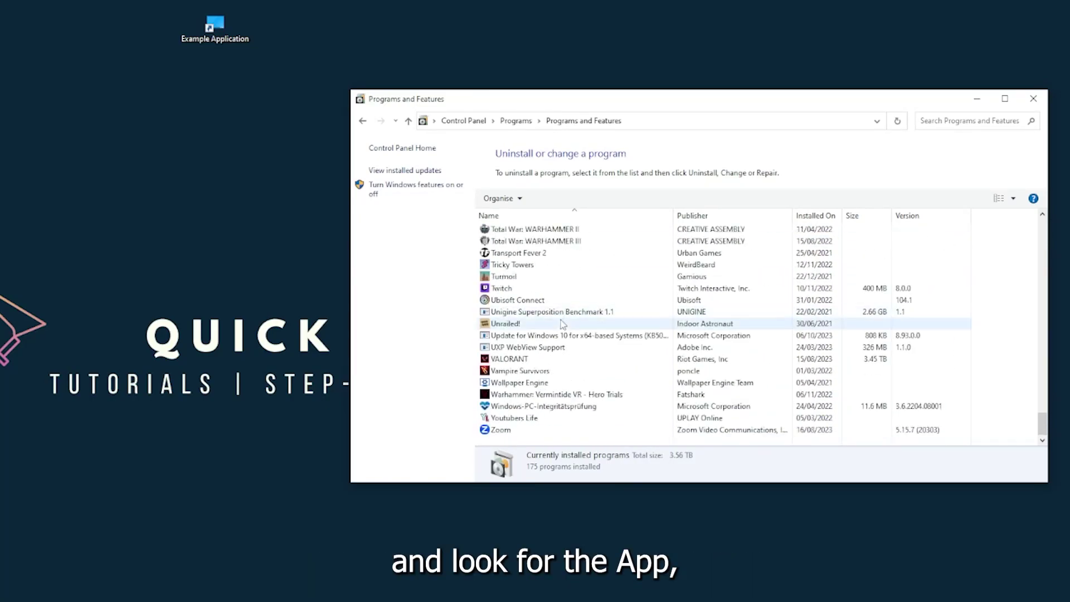
{"action": "scroll", "coordinate": [561, 324], "scroll_direction": "up", "scroll_amount": 5}
{"action": "scroll", "coordinate": [544, 359], "scroll_direction": "up", "scroll_amount": 5}
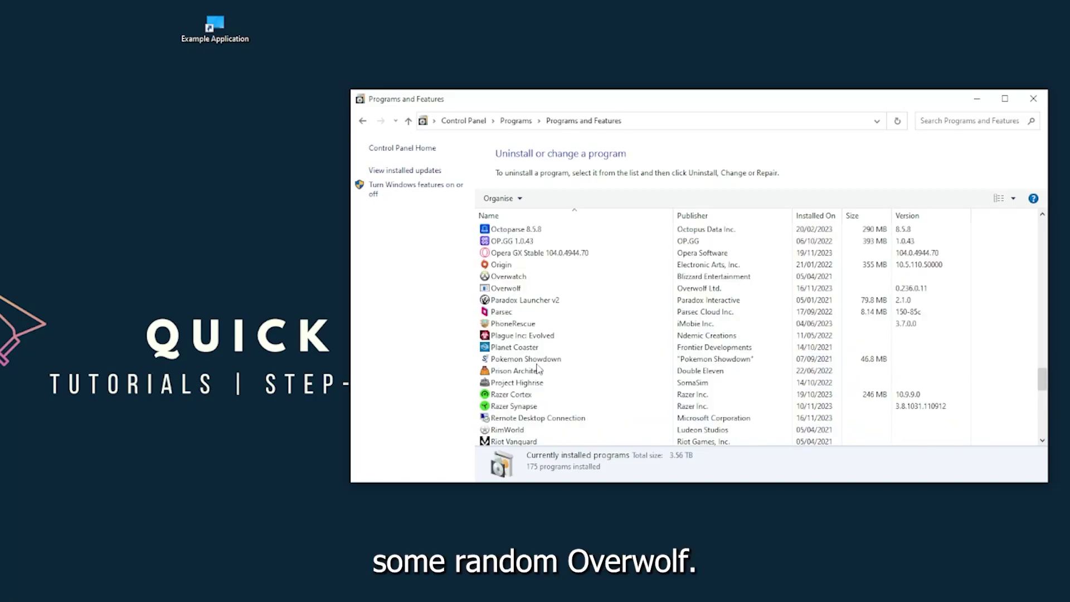
{"action": "scroll", "coordinate": [535, 363], "scroll_direction": "up", "scroll_amount": 2}
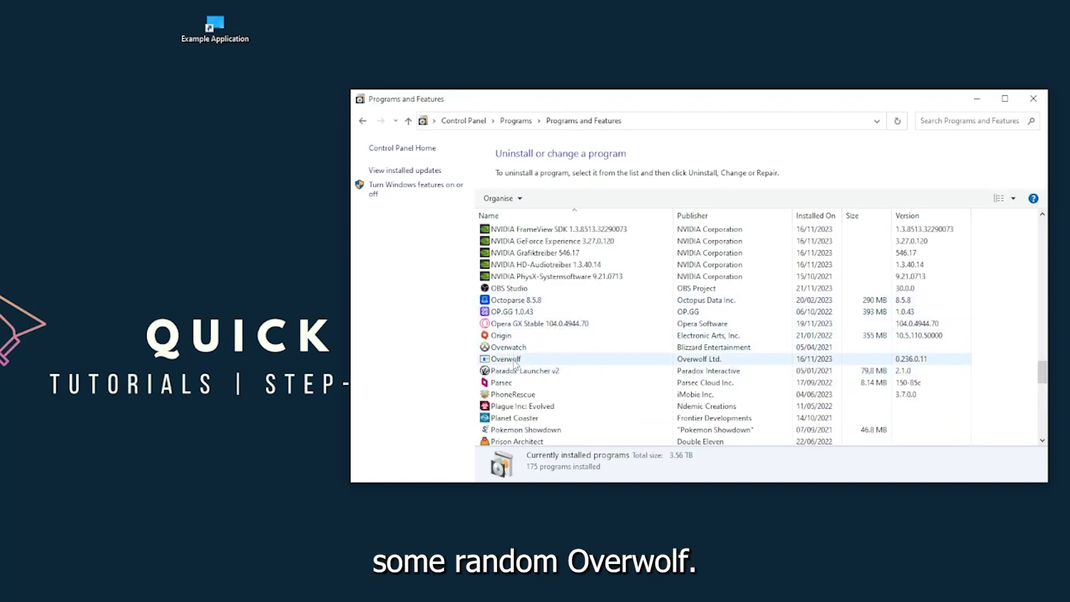
Uninstall Overwolf and confirm removing its broken entry from the programs list.
{"action": "left_click", "coordinate": [516, 361]}
{"action": "right_click", "coordinate": [516, 361]}
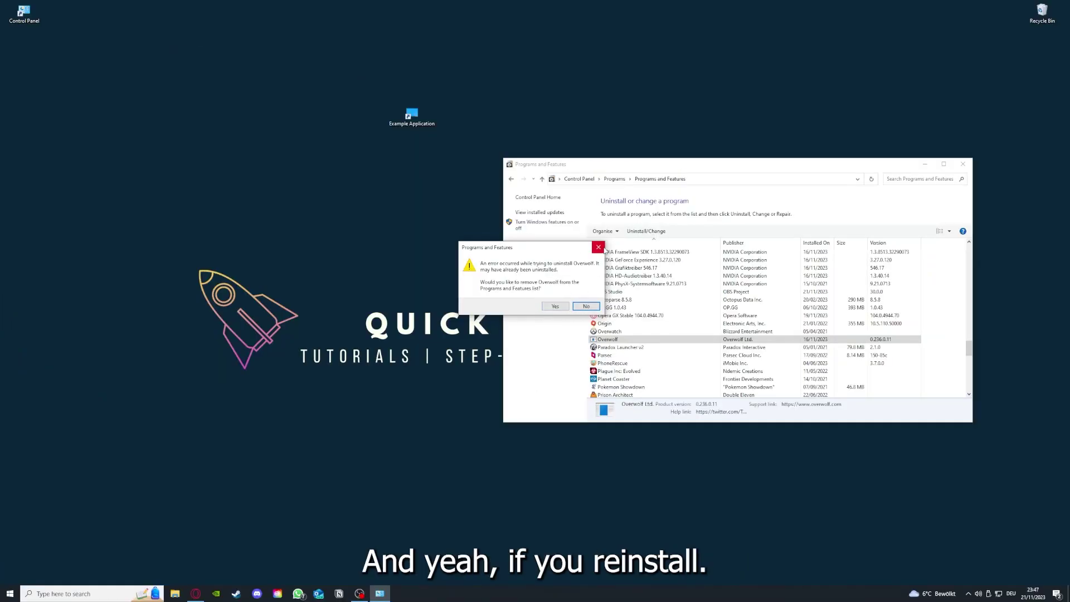
{"action": "left_click", "coordinate": [600, 247]}
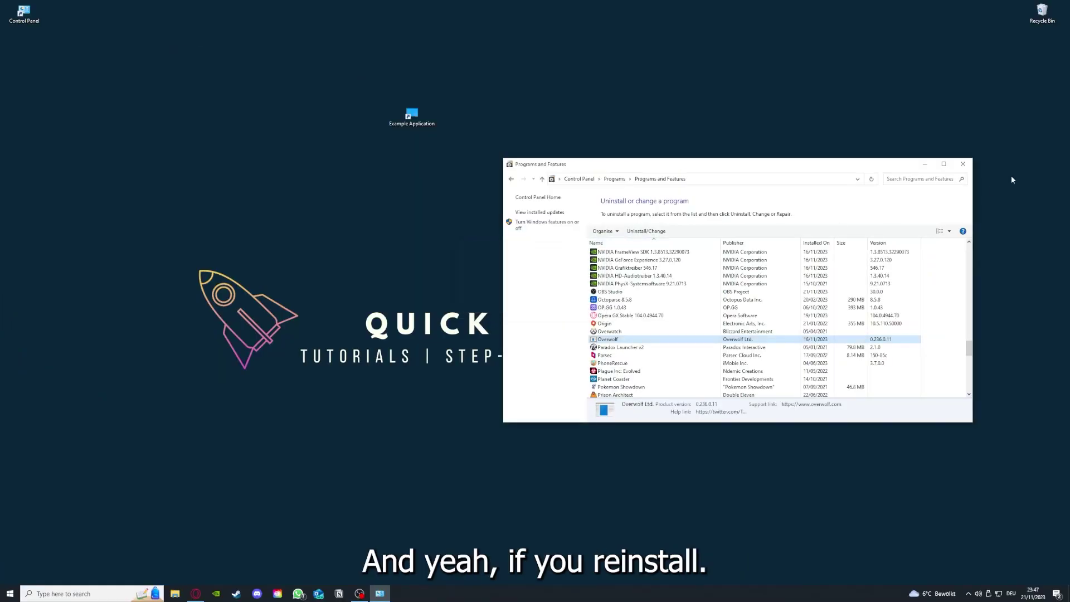
Close the Programs and Features window to return to the desktop.
{"action": "left_click", "coordinate": [963, 164]}
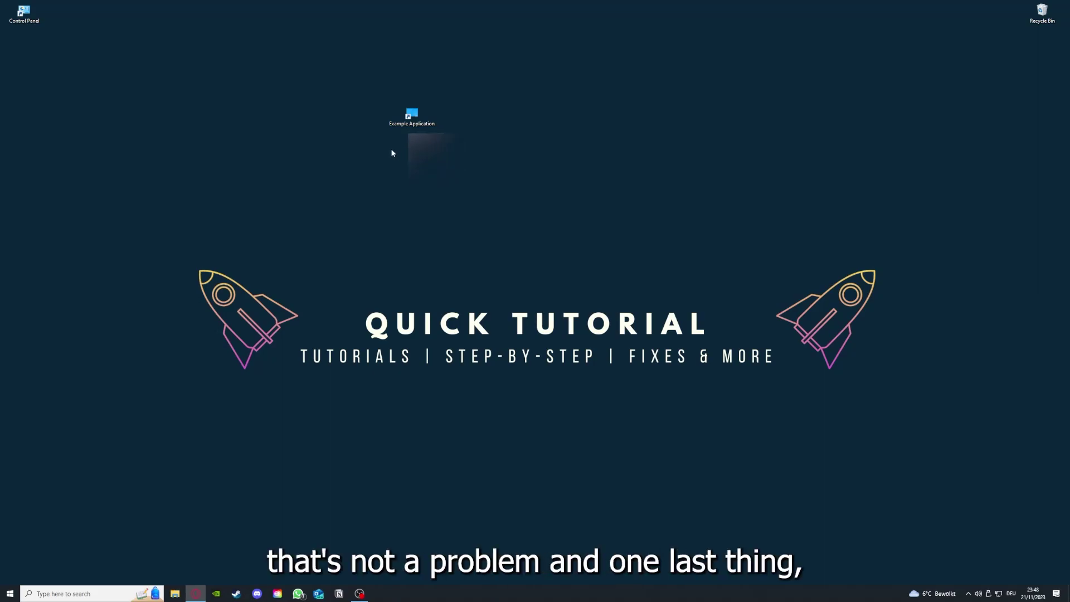
Open Example Application shortcut Properties, review Security, Details and Previous Versions, then return to Shortcut.
{"action": "right_click", "coordinate": [411, 116]}
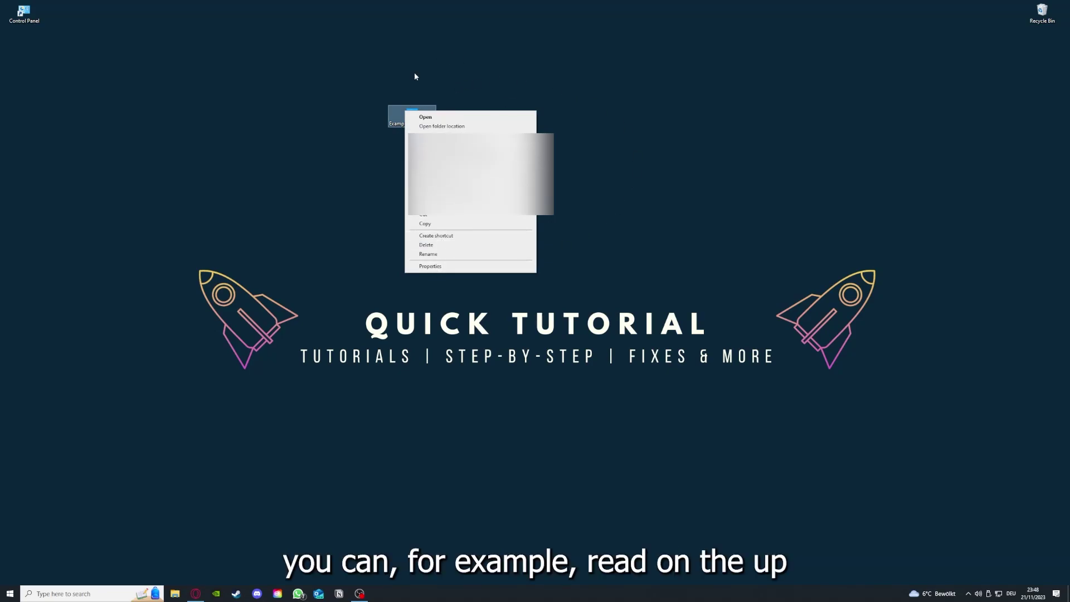
{"action": "left_click", "coordinate": [429, 268]}
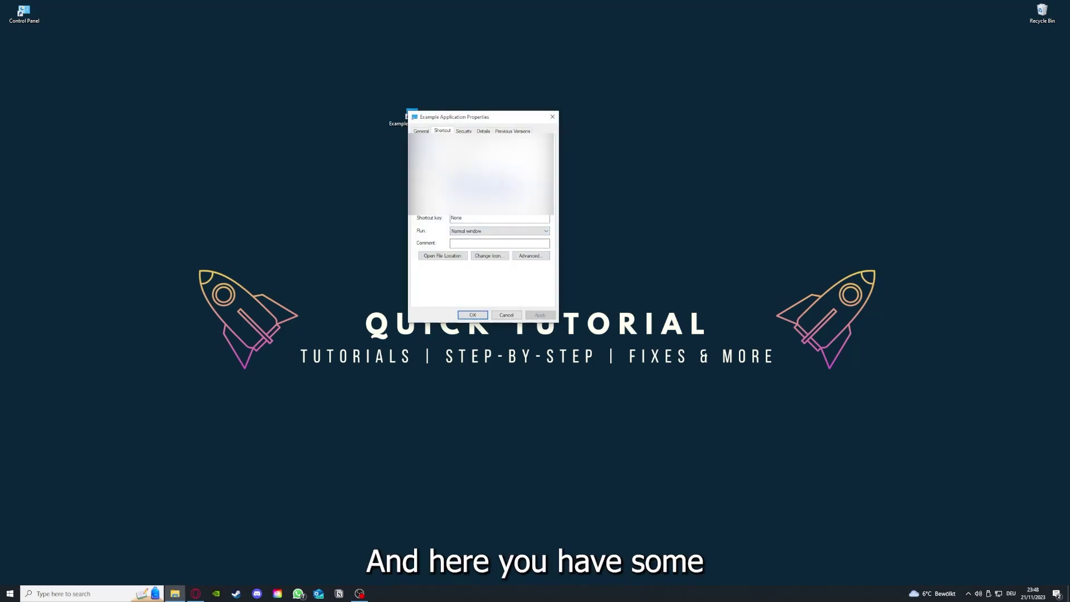
{"action": "left_click", "coordinate": [463, 132]}
{"action": "left_click", "coordinate": [483, 132]}
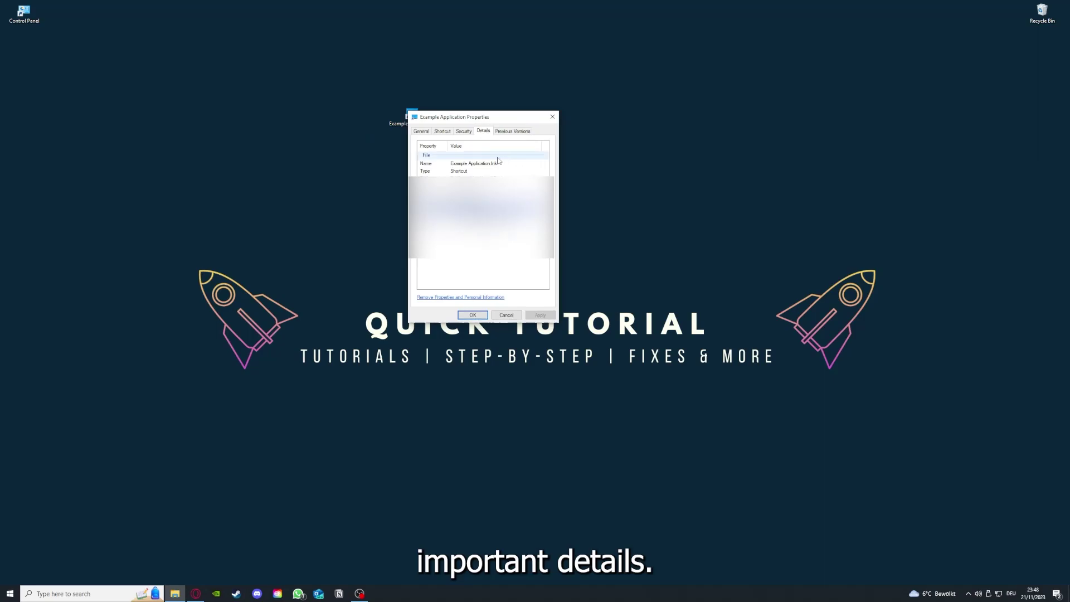
{"action": "left_click_drag", "start_coordinate": [487, 117], "coordinate": [567, 153]}
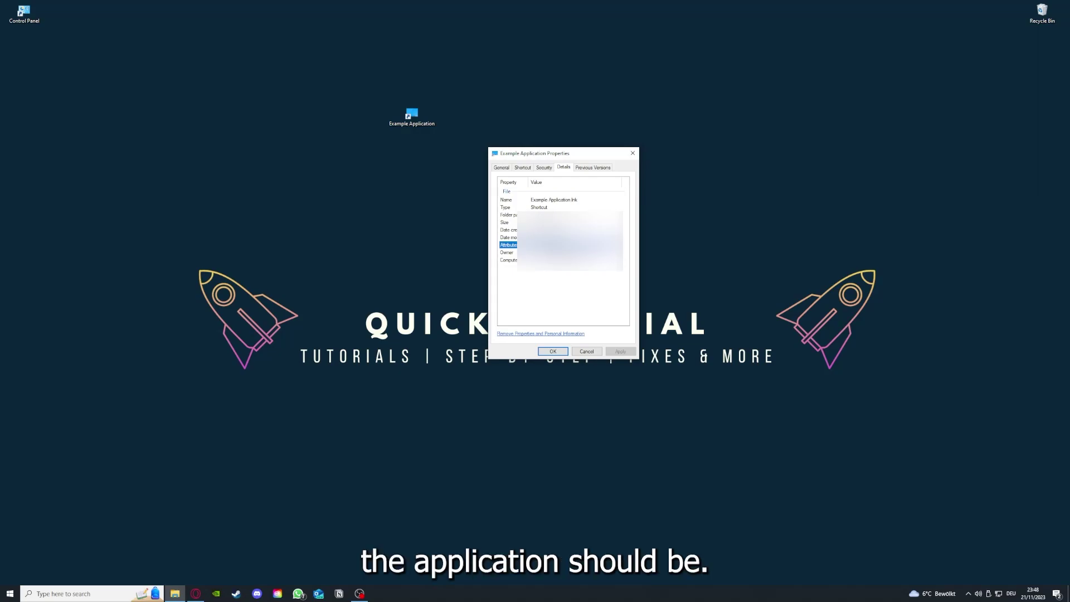
{"action": "left_click", "coordinate": [599, 169]}
{"action": "left_click", "coordinate": [522, 169]}
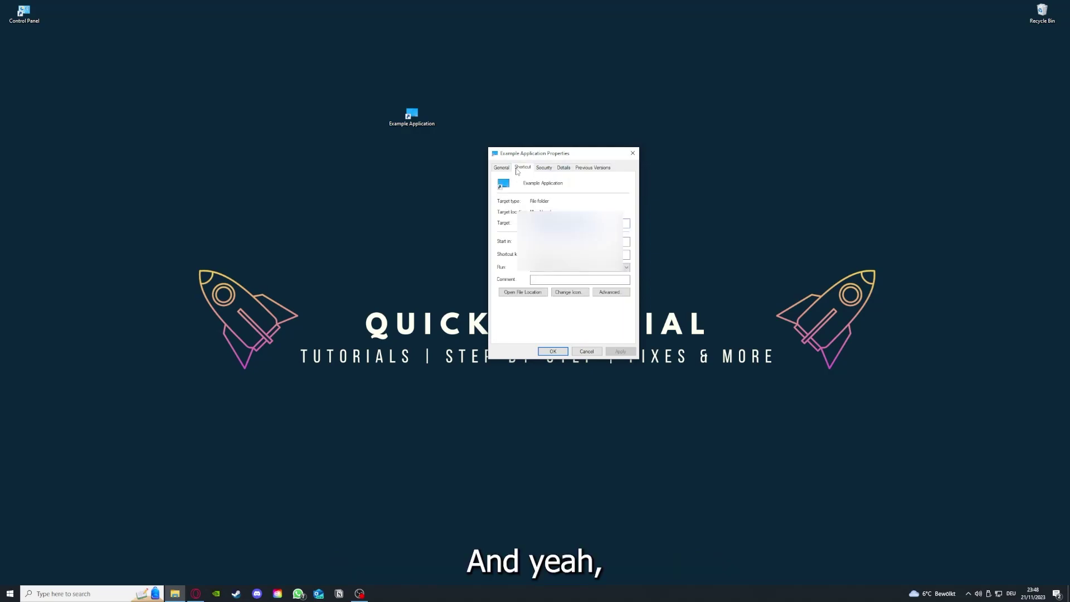
{"action": "left_click", "coordinate": [515, 293]}
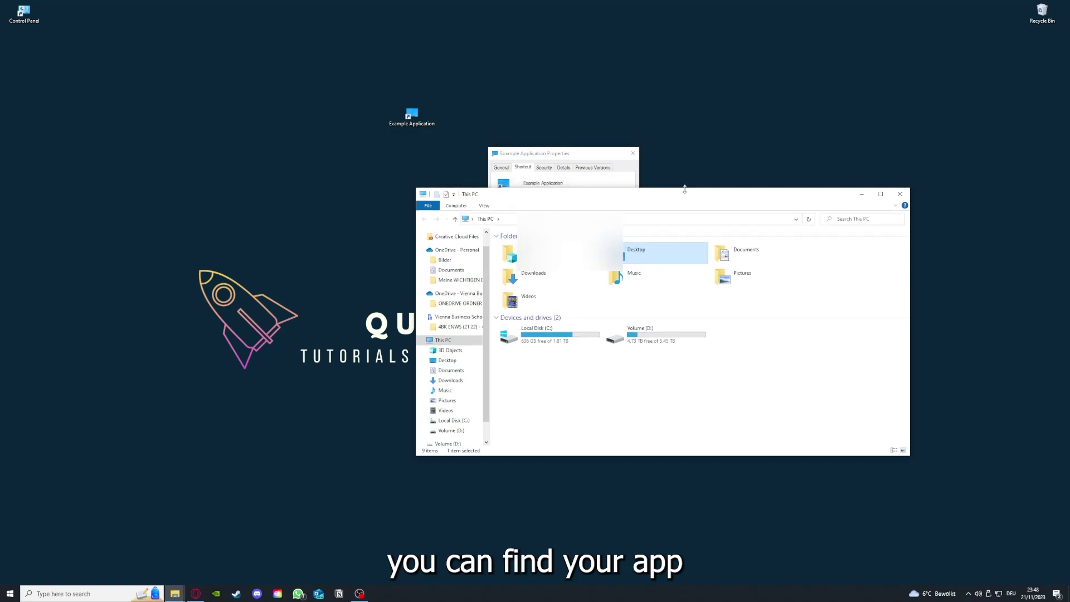
{"action": "left_click_drag", "start_coordinate": [687, 194], "coordinate": [566, 309]}
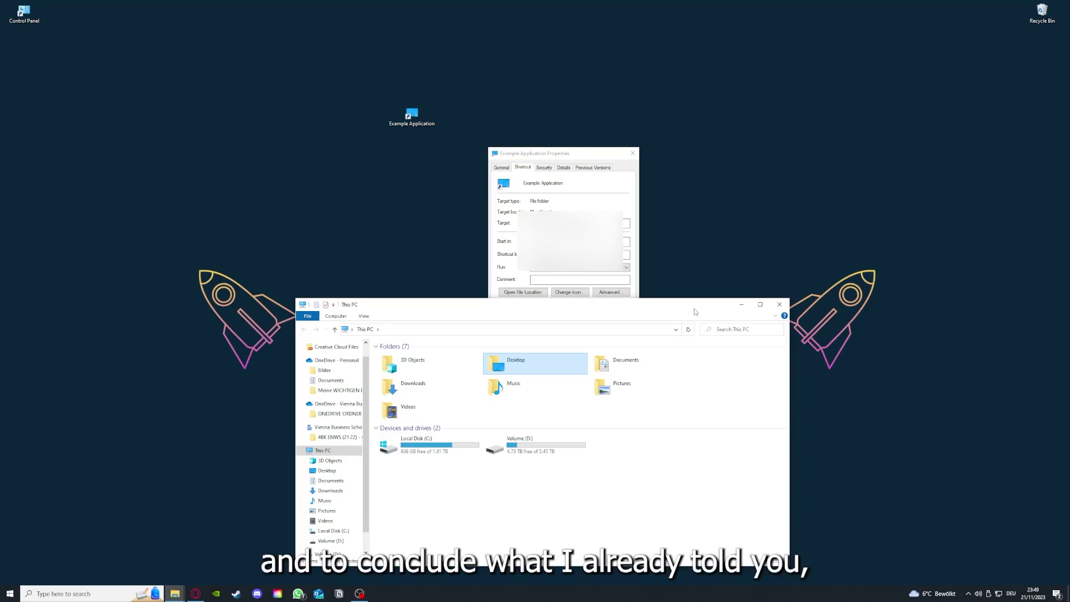
{"action": "left_click", "coordinate": [779, 305]}
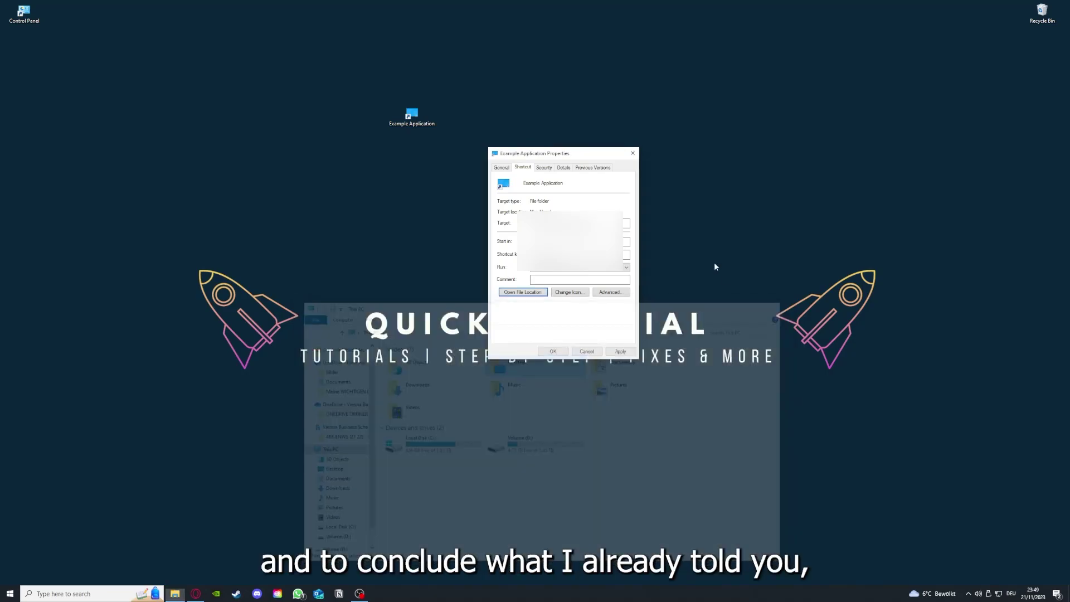